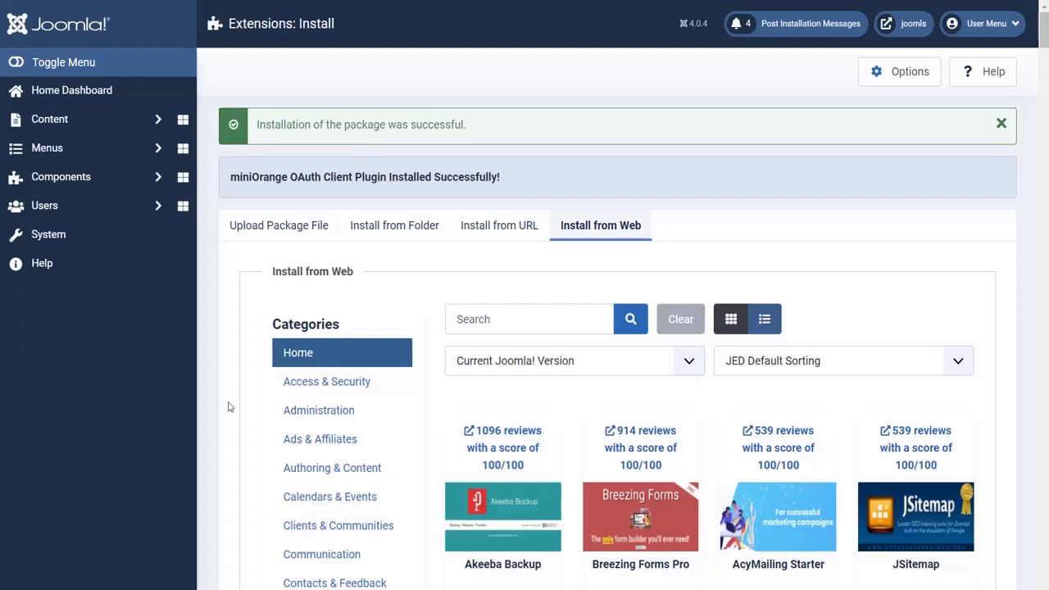
# - Expand Components in the admin sidebar to see the installed miniOrange OAuth Client
pyautogui.click(117, 177)
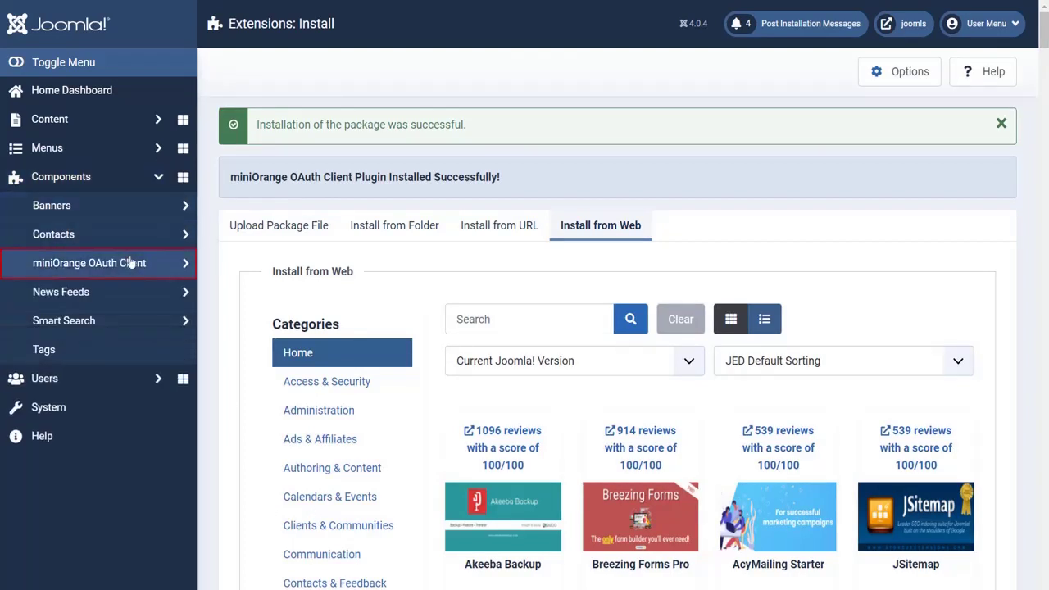
# - Open the miniOrange OAuth Client's Configure OAuth page and dismiss the plugin tour
pyautogui.click(129, 264)
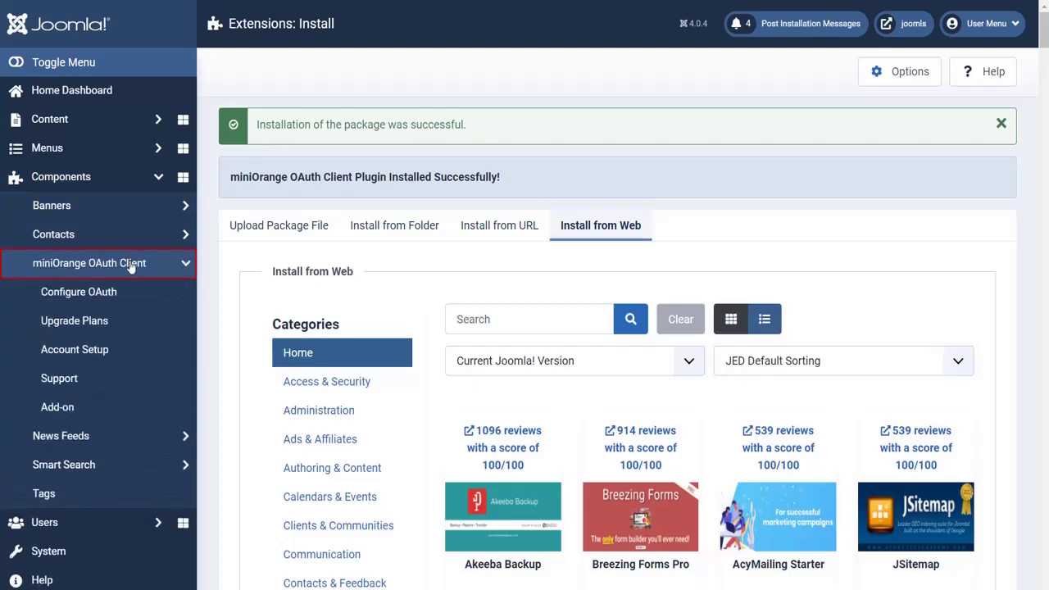
pyautogui.click(119, 291)
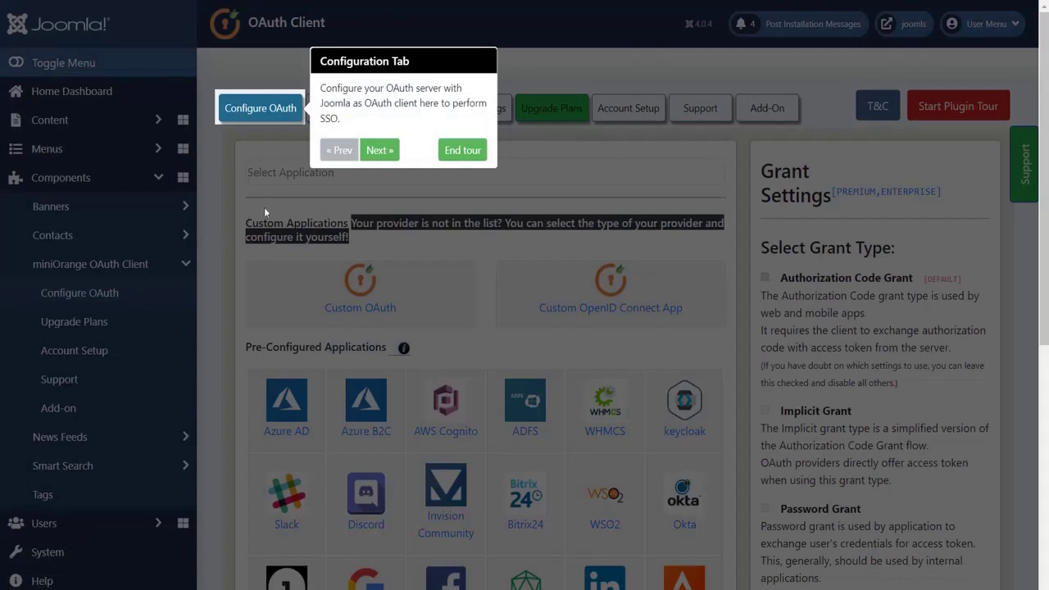
pyautogui.click(464, 150)
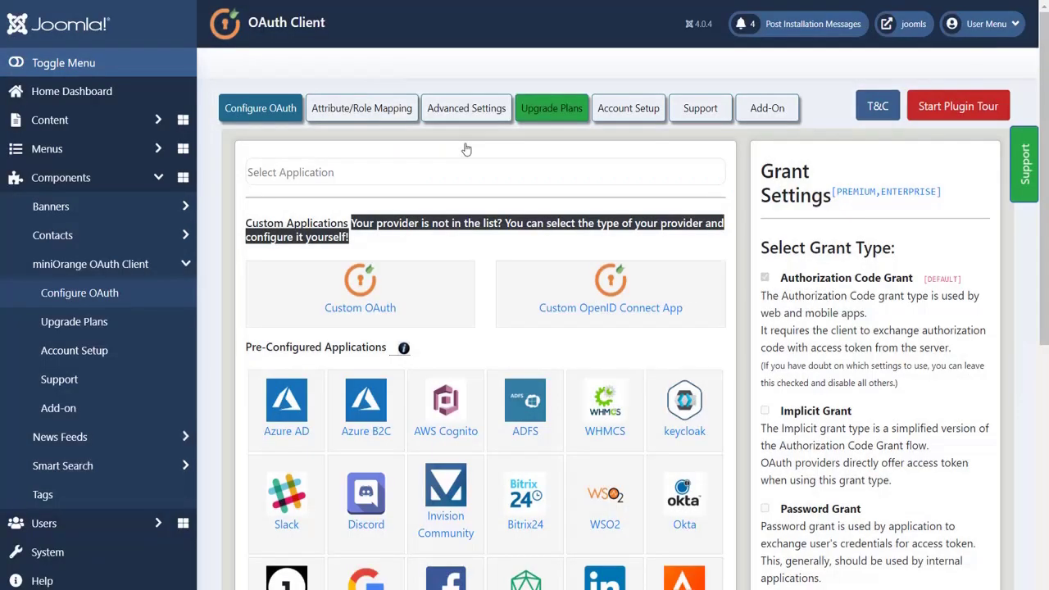
# - Search the provider list for 'invision community' and pick Invision Community
pyautogui.click(460, 168)
pyautogui.write('inv')
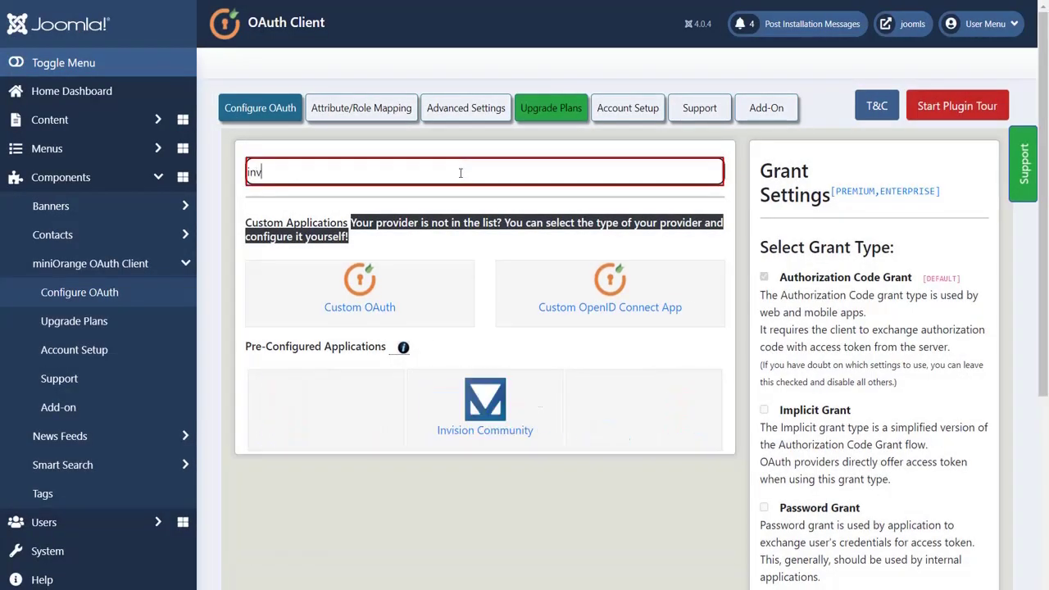
pyautogui.write('ision communit')
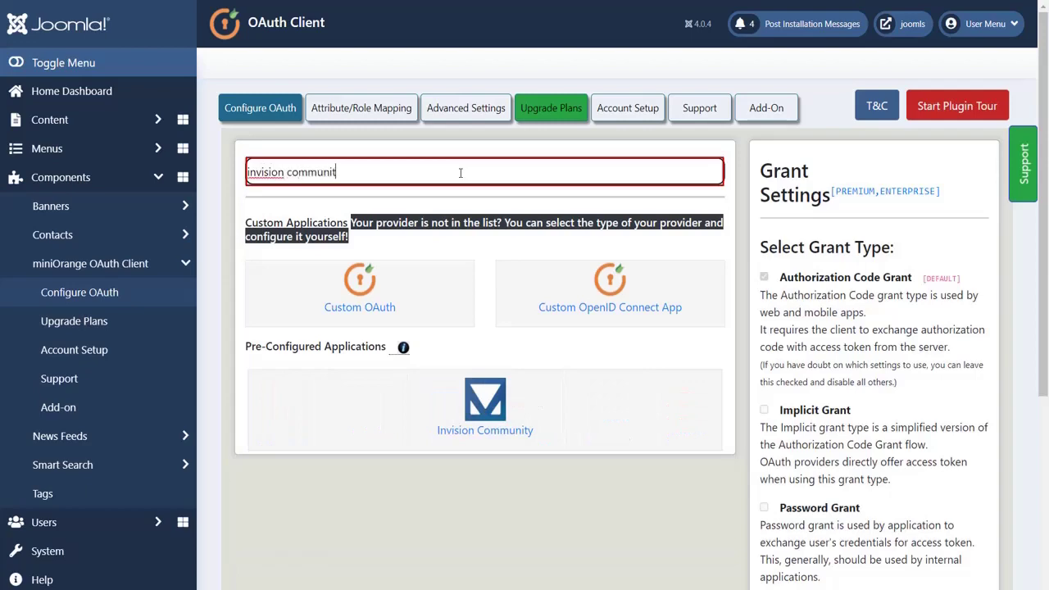
pyautogui.write('y')
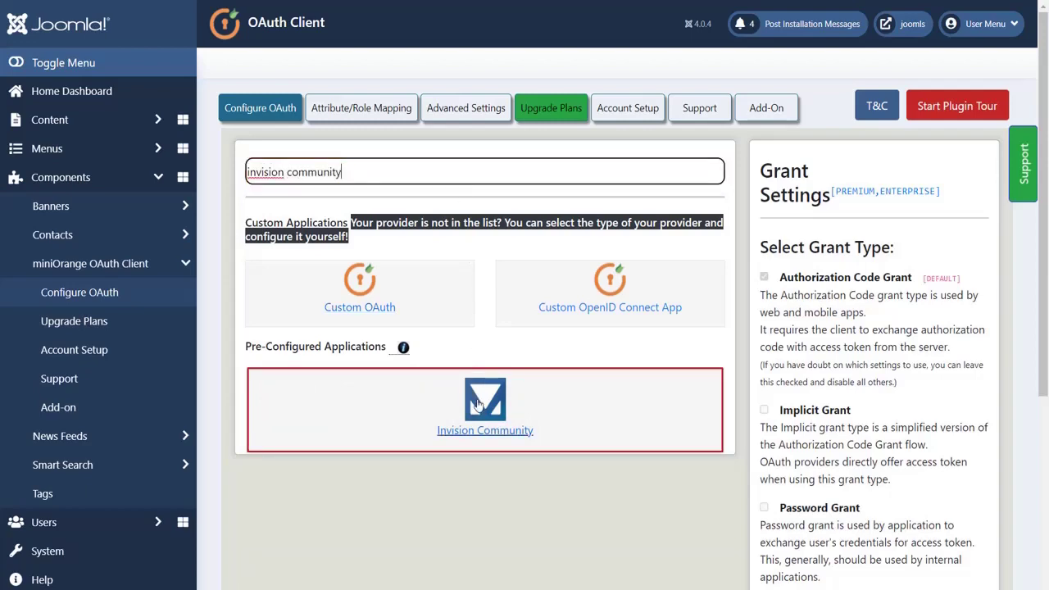
pyautogui.click(478, 405)
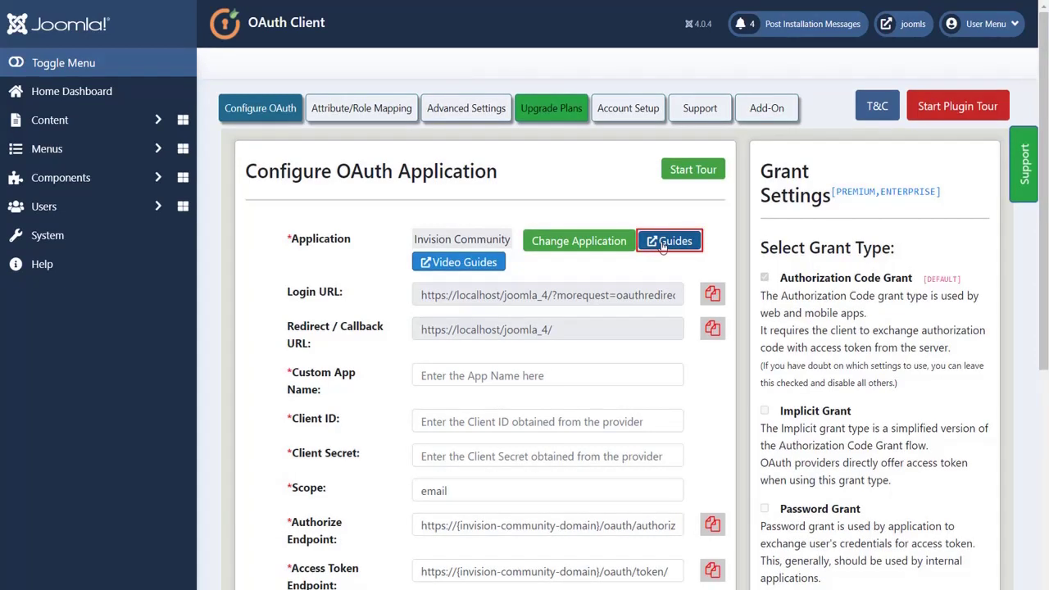
# - Open the Video Guides and enter 'invision community' as the Custom App Name
pyautogui.click(481, 267)
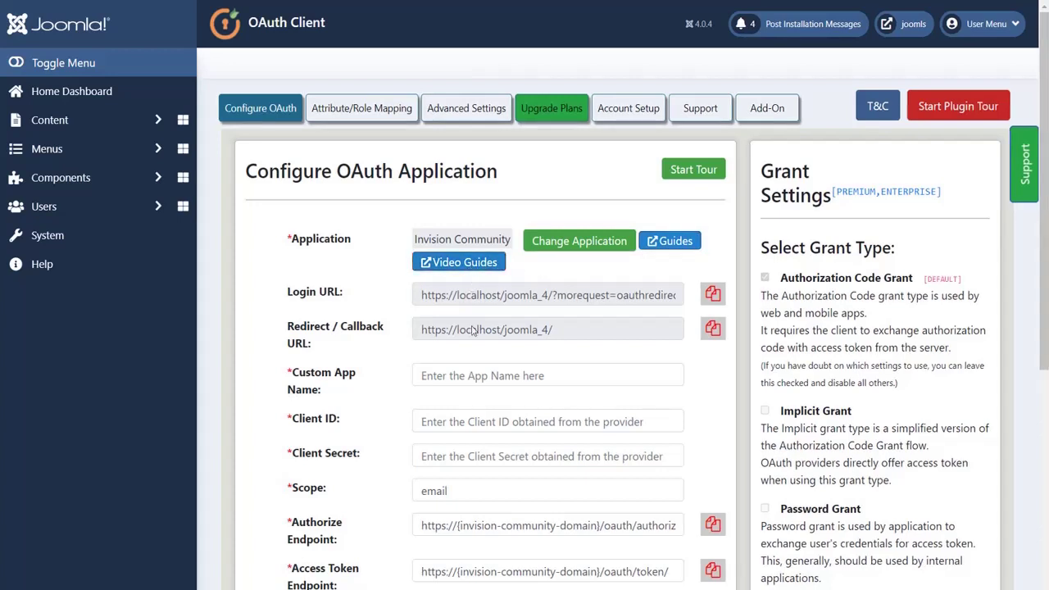
pyautogui.click(472, 375)
pyautogui.write('invision c')
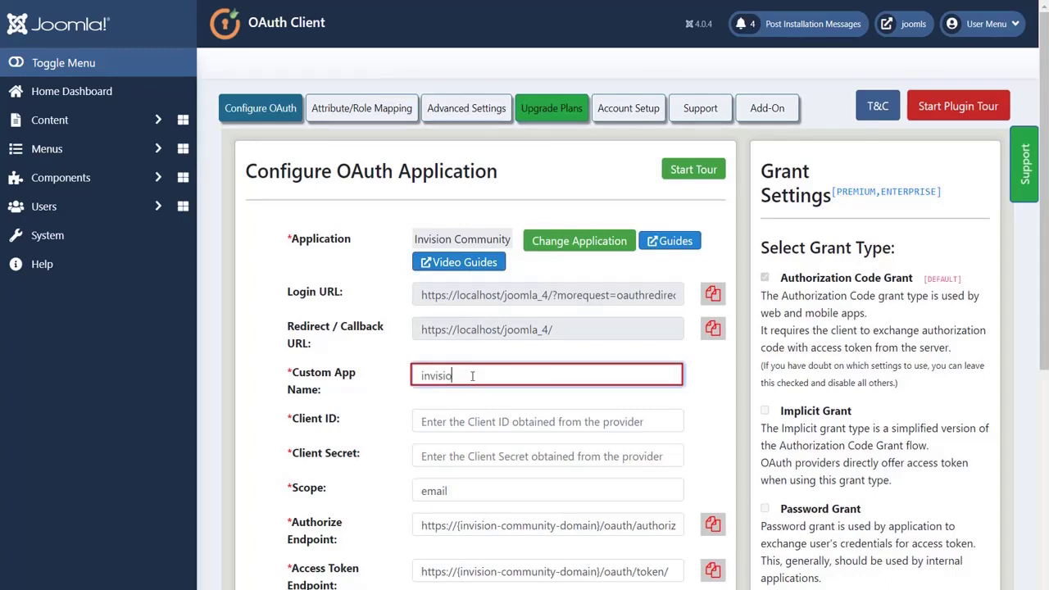
pyautogui.write('ommunity')
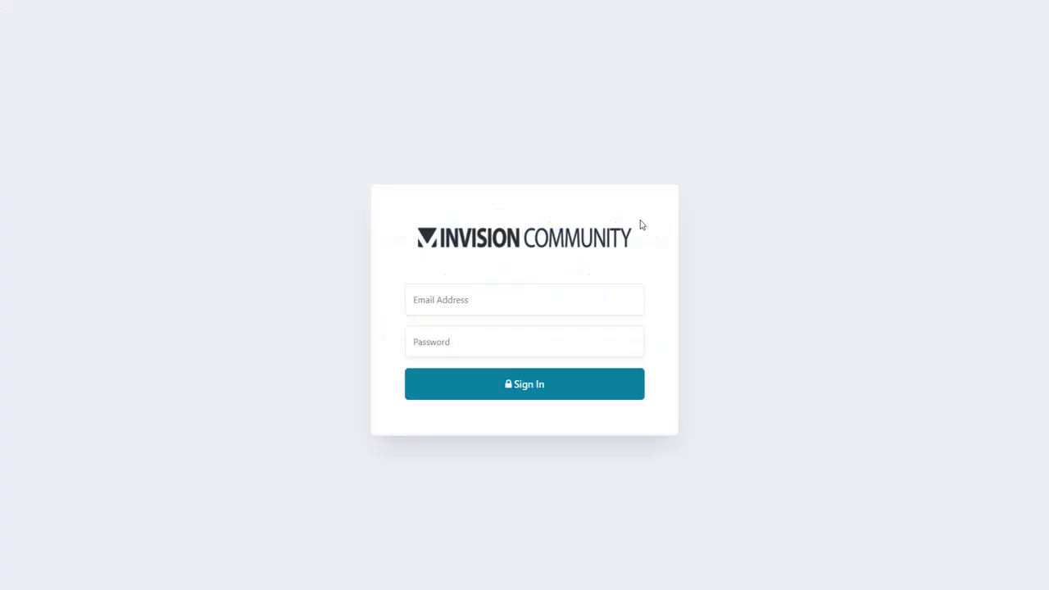
# - Sign in to the Invision Community admin panel with the admin e-mail and password
pyautogui.click(596, 298)
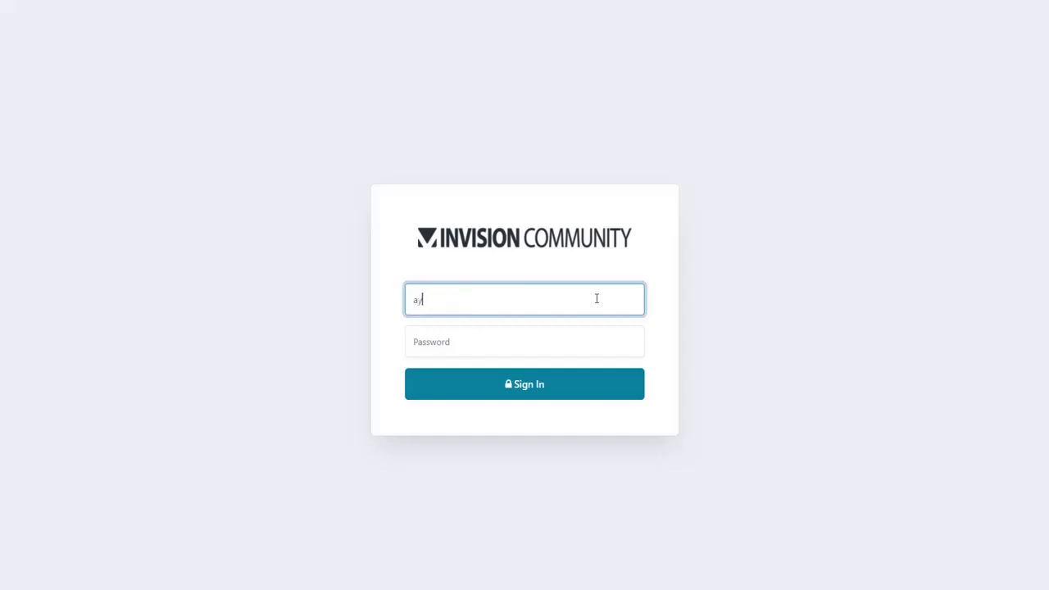
pyautogui.click(581, 339)
pyautogui.write('*********')
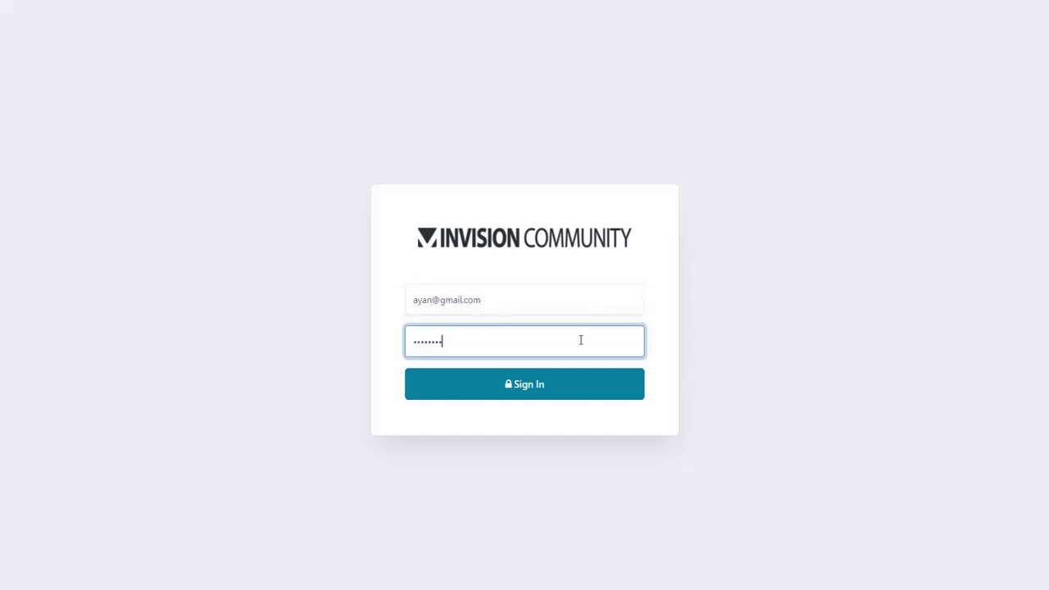
pyautogui.click(551, 385)
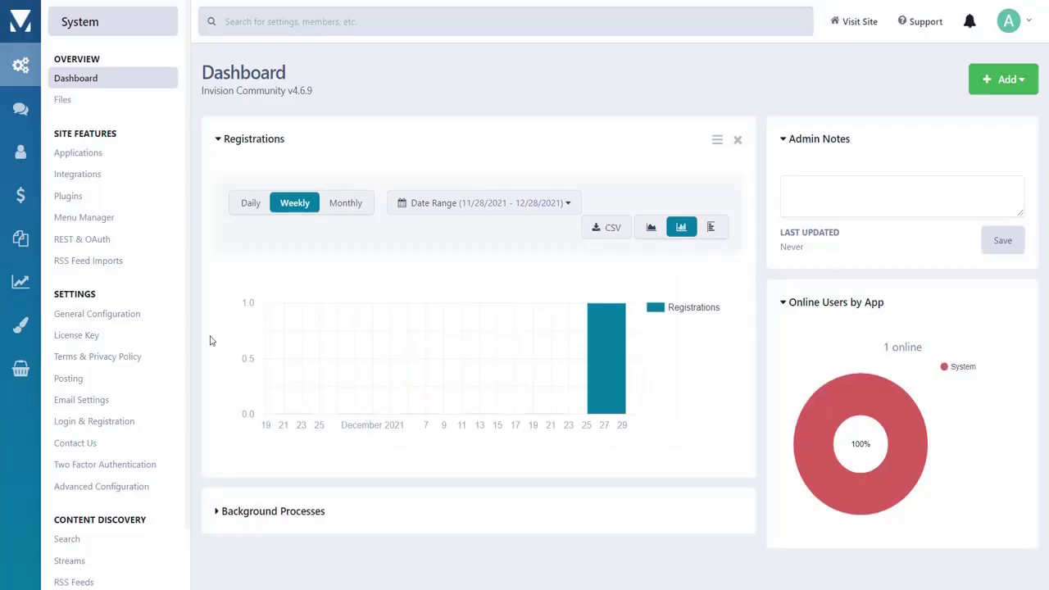
# - Create a new REST & OAuth client in Invision Community named 'joomla testing'
pyautogui.click(143, 244)
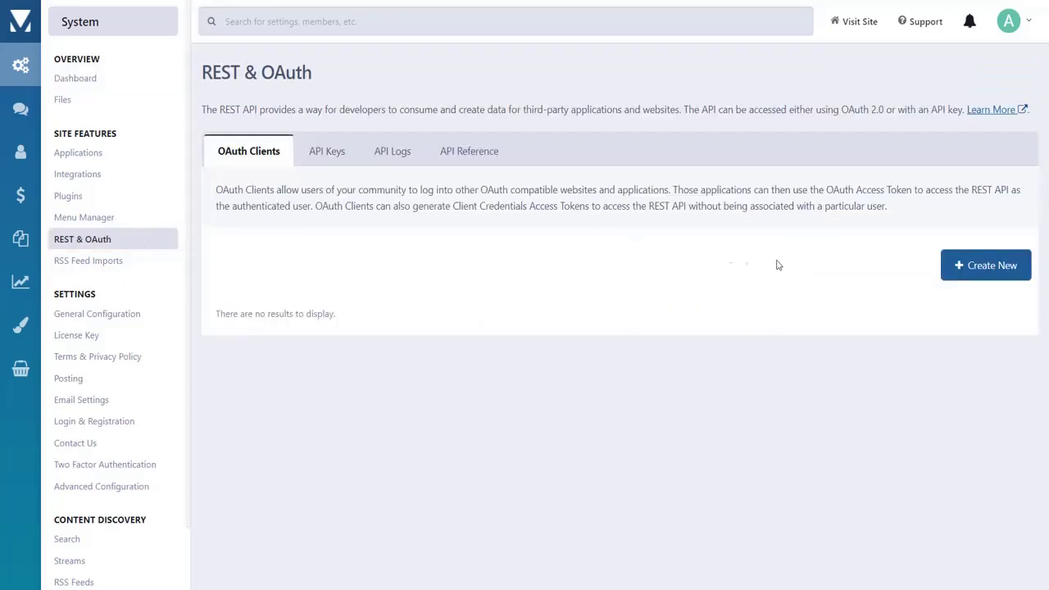
pyautogui.click(963, 274)
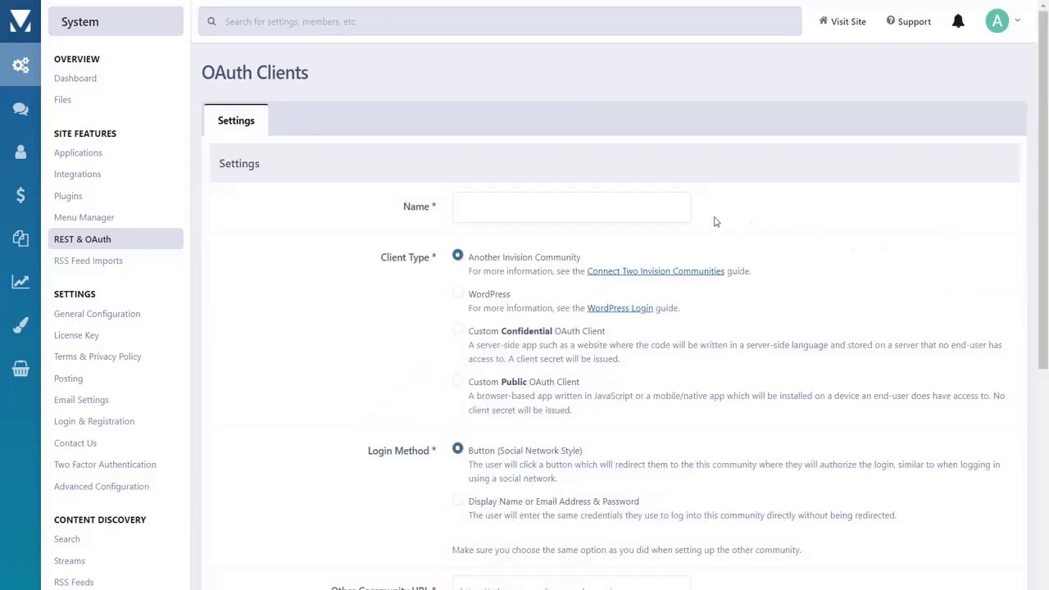
pyautogui.click(668, 209)
pyautogui.write('joomla testing')
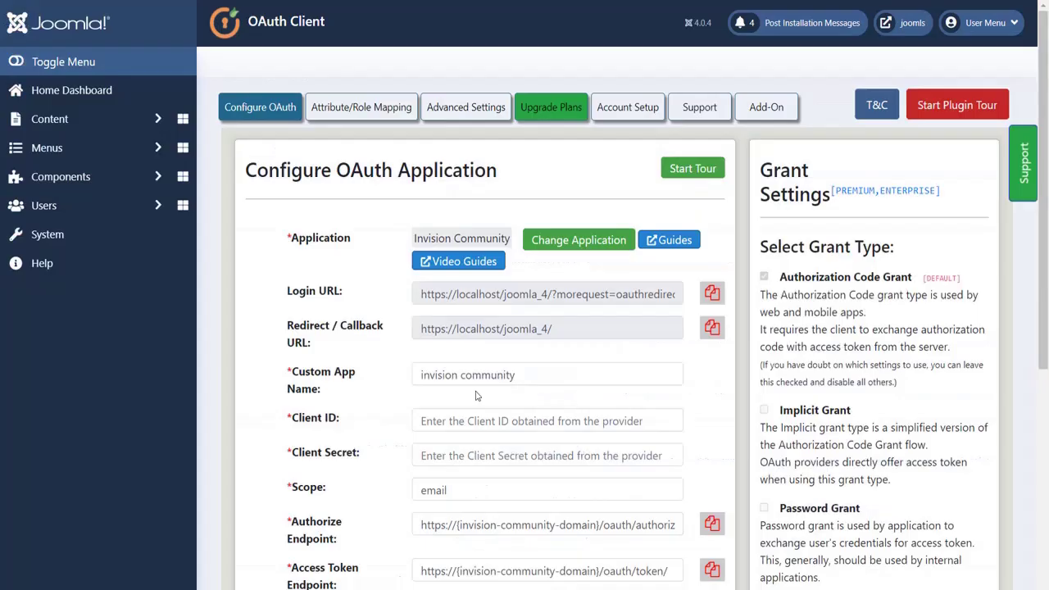
# - Set Joomla's callback URL as the Other Community URL and save the 'joomla testing' client
pyautogui.click(712, 327)
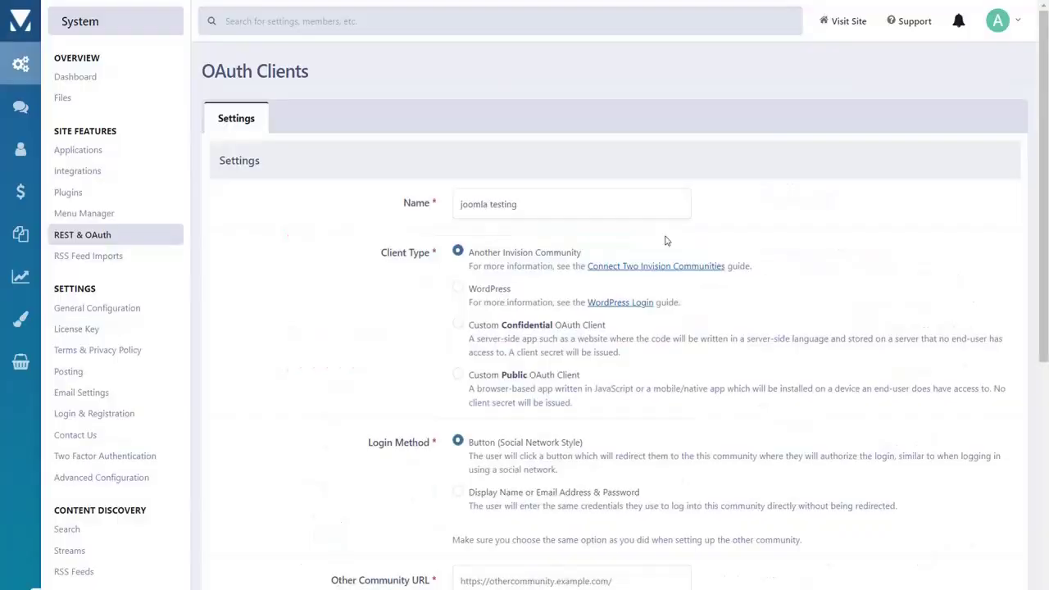
pyautogui.scroll(-4, 665, 237)
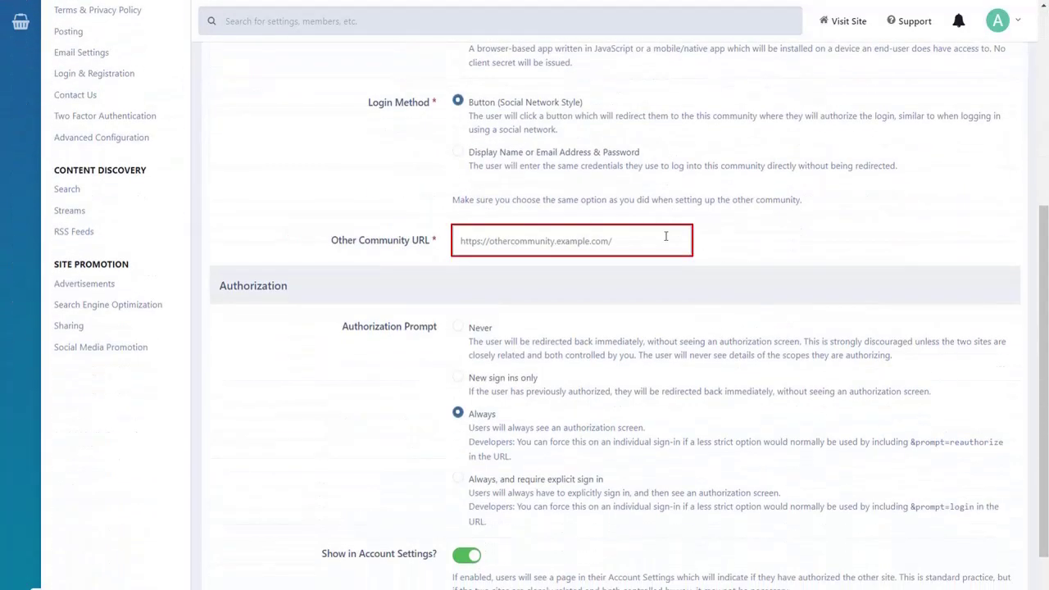
pyautogui.click(665, 237)
pyautogui.hotkey('ctrl', 'v')
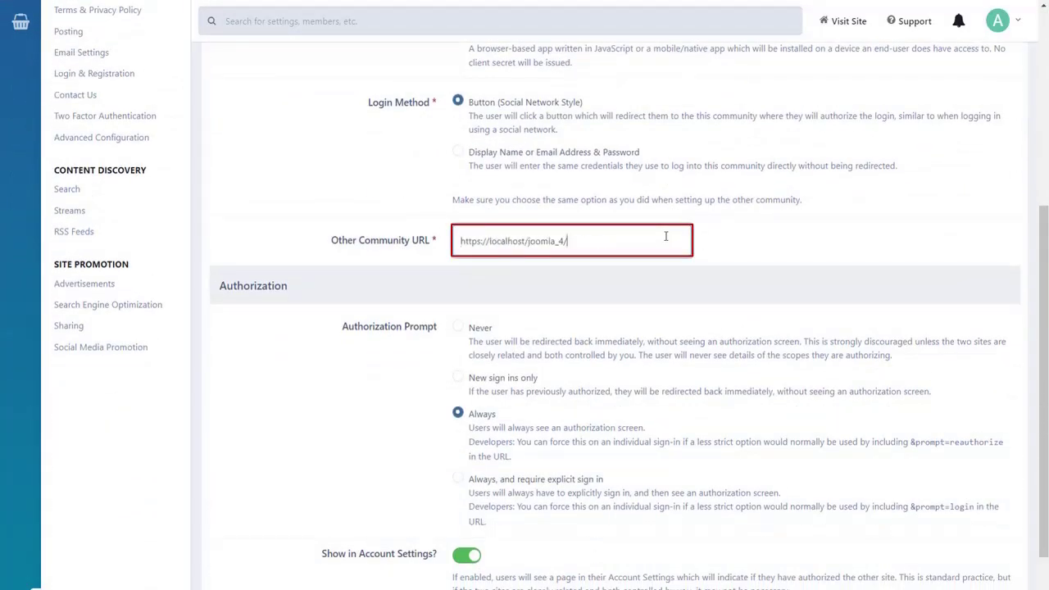
pyautogui.click(662, 277)
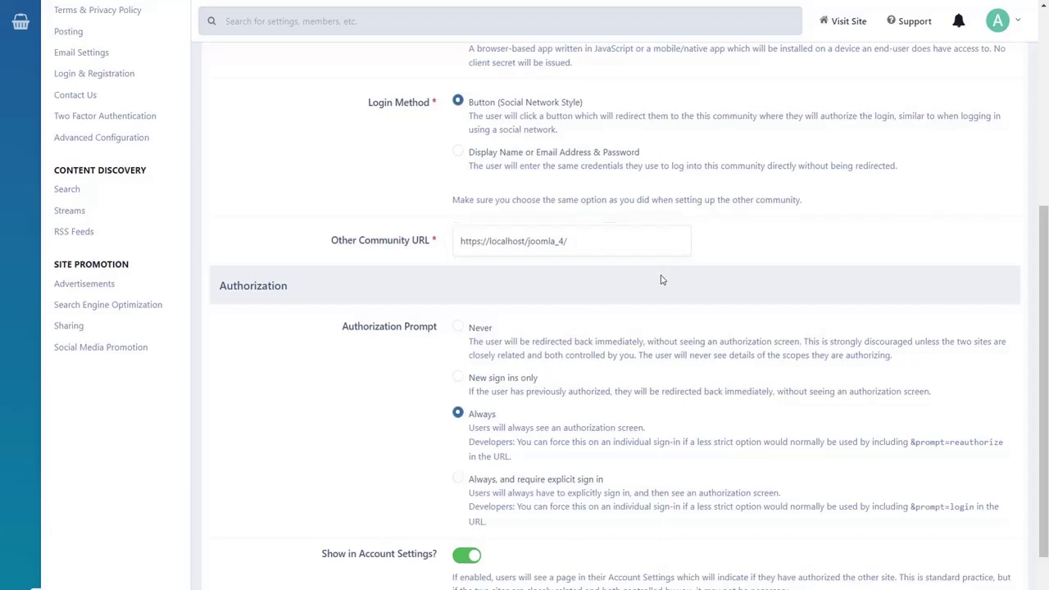
pyautogui.scroll(-2, 662, 276)
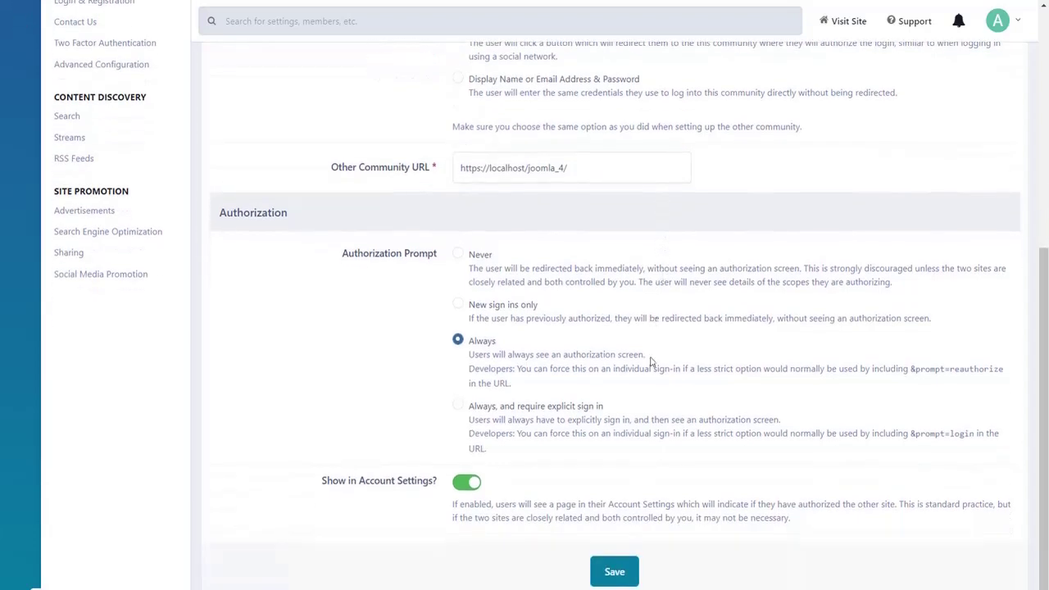
pyautogui.click(627, 567)
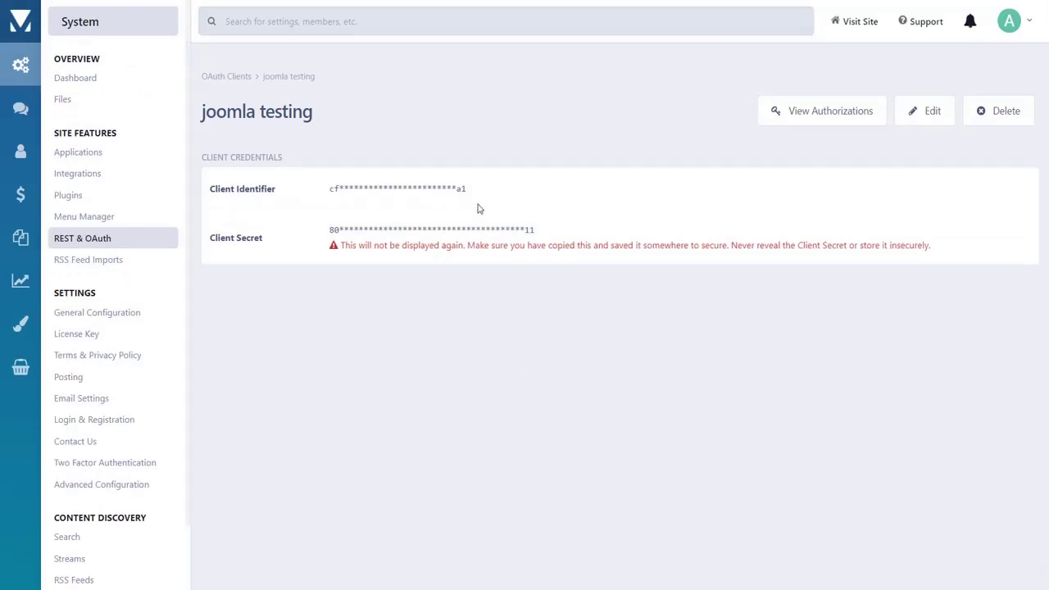
# - Copy the Invision Client Identifier into Joomla's Client ID field
pyautogui.click(473, 195)
pyautogui.moveTo(474, 195); pyautogui.dragTo(330, 191)
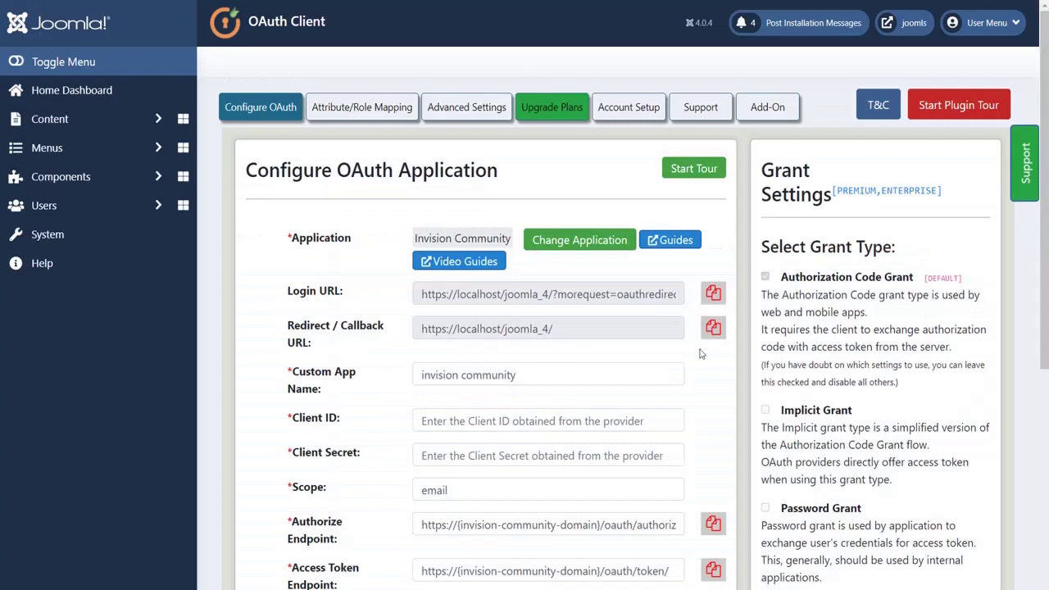
pyautogui.click(668, 420)
pyautogui.hotkey('ctrl', 'v')
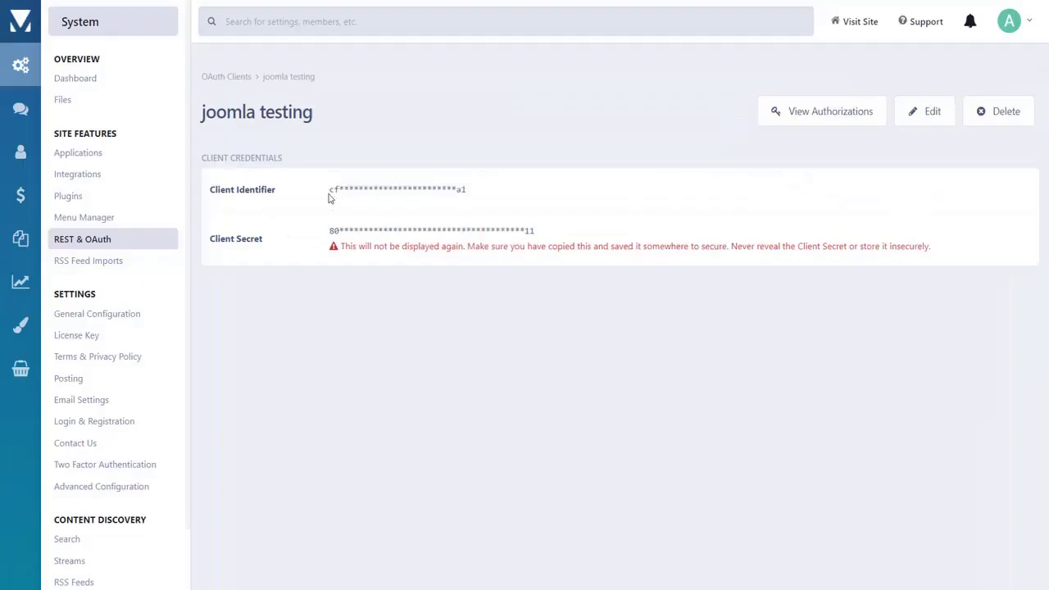
# - Copy the Invision Client Secret into Joomla's Client Secret field
pyautogui.click(330, 229)
pyautogui.moveTo(331, 229); pyautogui.dragTo(538, 227)
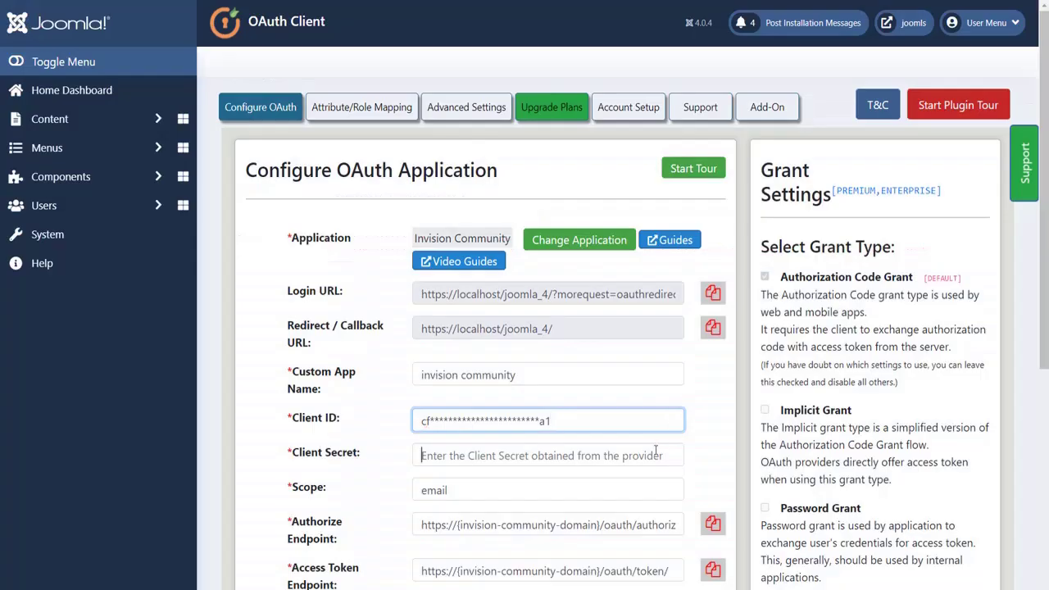
pyautogui.click(655, 450)
pyautogui.hotkey('ctrl', 'v')
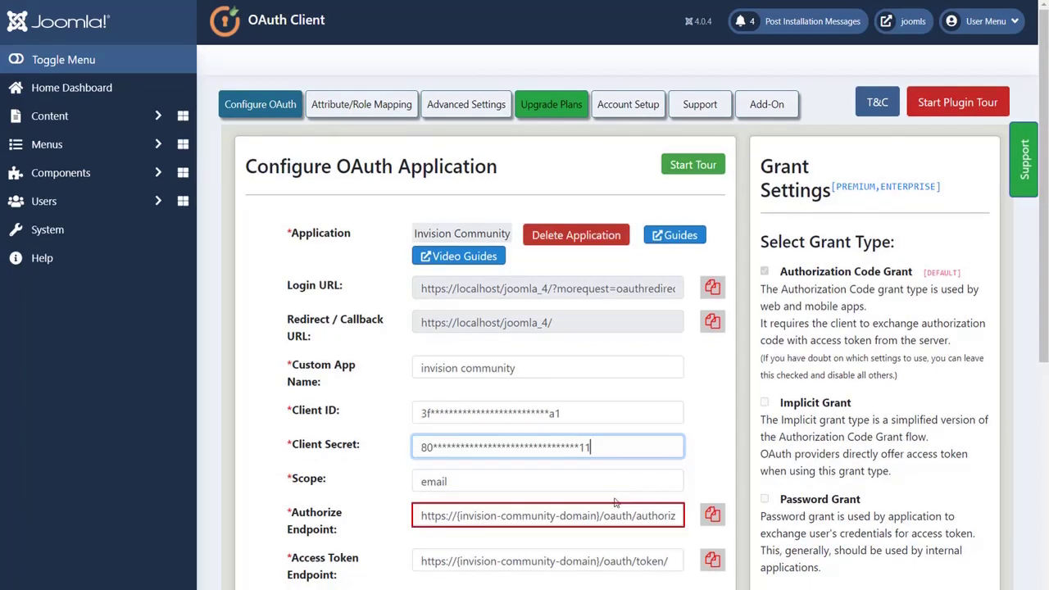
# - Replace {invision-community-domain} with the Invision site domain in the Authorize, Access Token and Get User Info endpoints
pyautogui.moveTo(600, 515); pyautogui.dragTo(457, 519)
pyautogui.hotkey('ctrl', 'v')
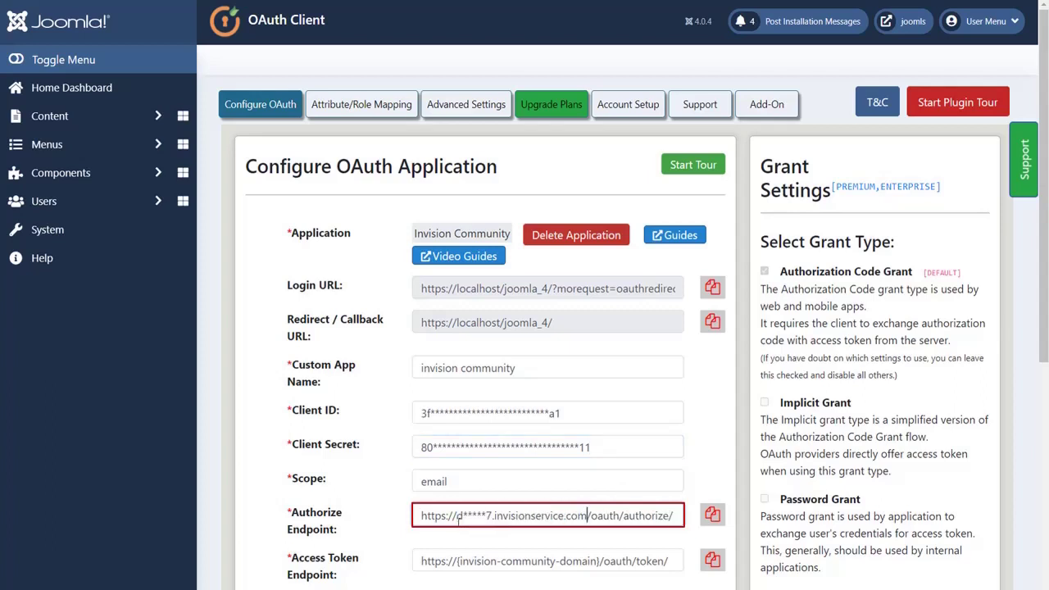
pyautogui.click(457, 561)
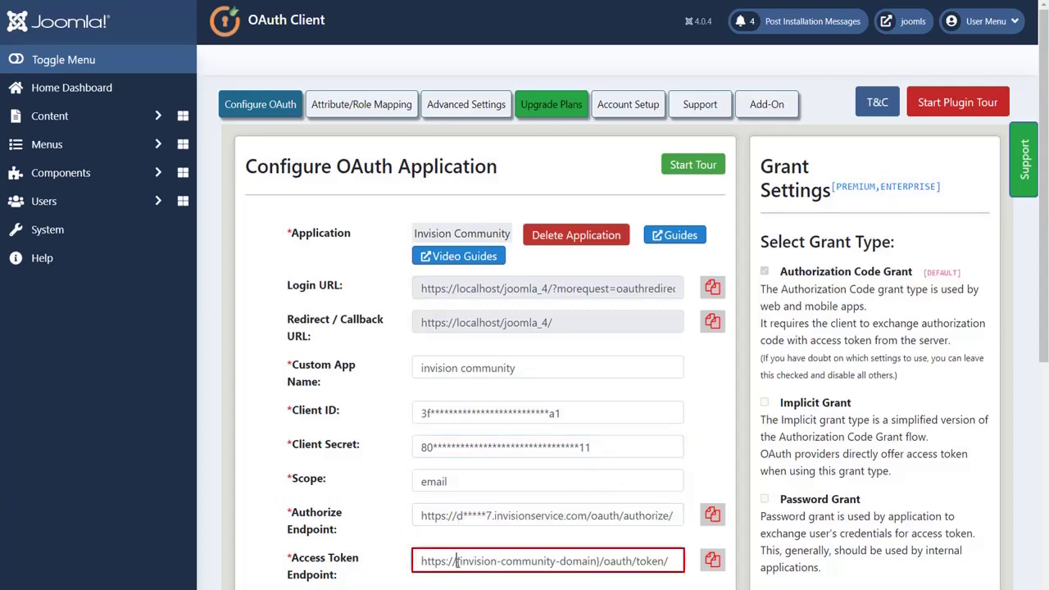
pyautogui.moveTo(457, 562); pyautogui.dragTo(601, 562)
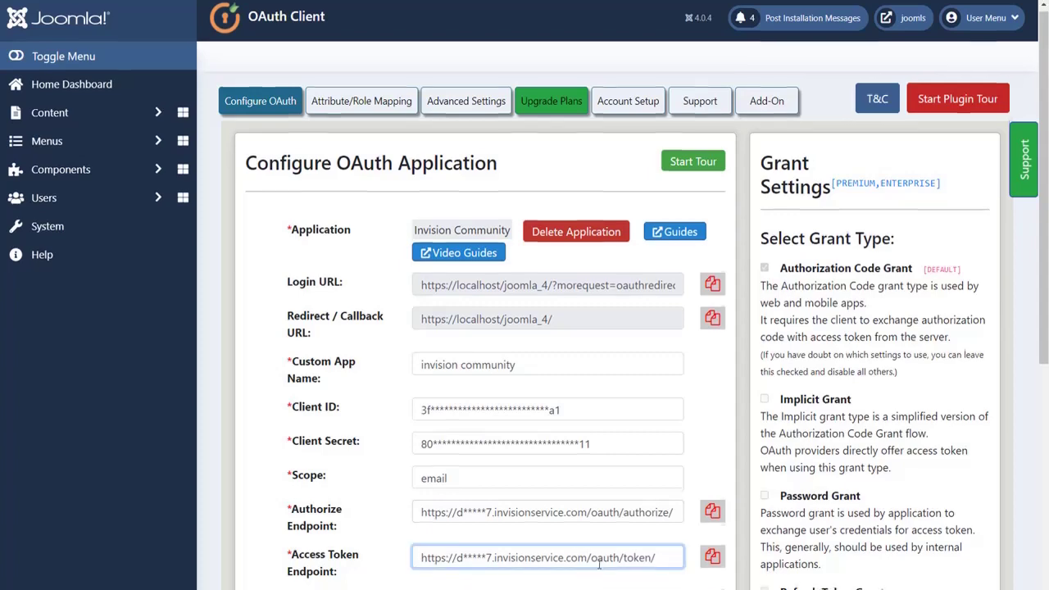
pyautogui.hotkey('ctrl', 'v')
pyautogui.scroll(-1, 599, 565)
pyautogui.scroll(-1, 599, 565)
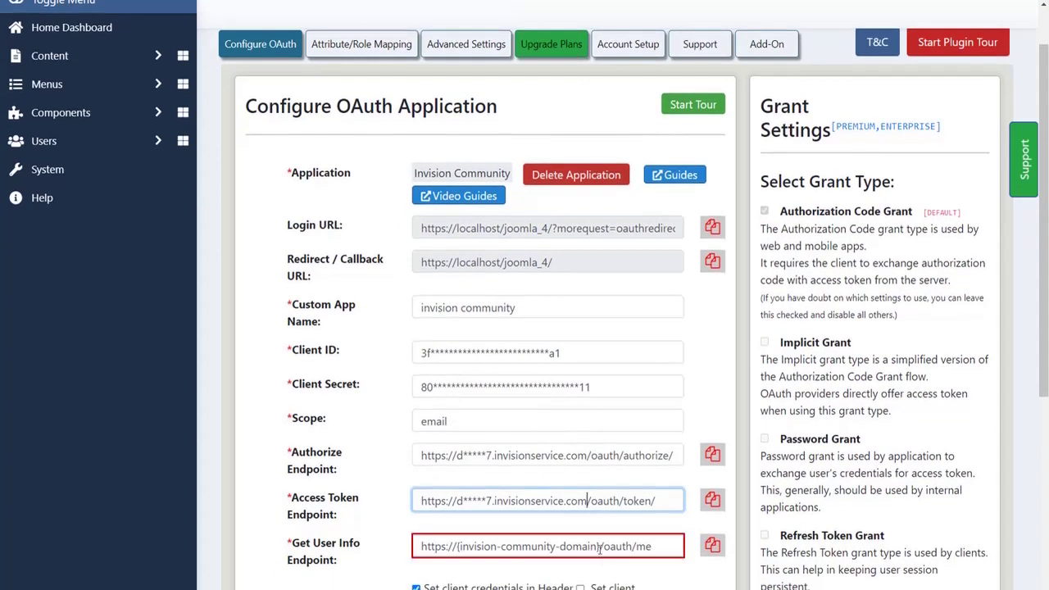
pyautogui.moveTo(601, 547); pyautogui.dragTo(455, 547)
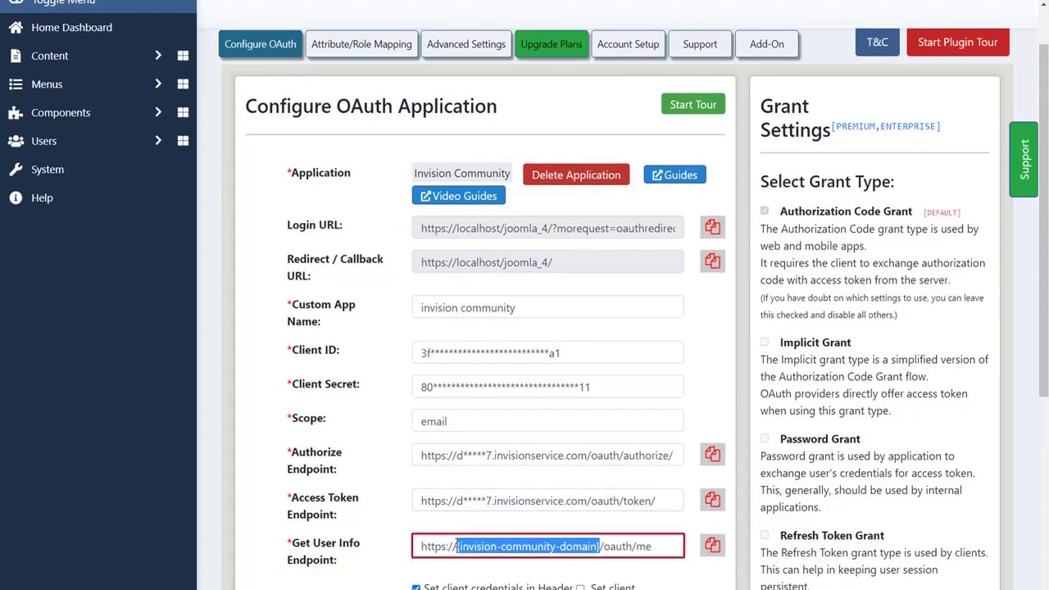
pyautogui.hotkey('ctrl', 'v')
pyautogui.scroll(-3, 455, 547)
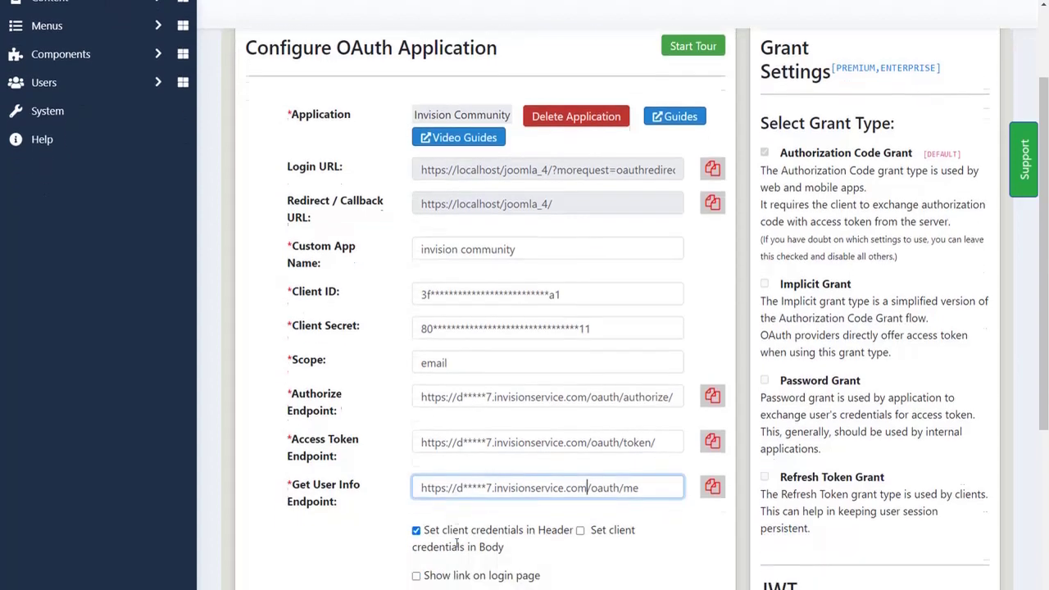
pyautogui.scroll(-1, 457, 542)
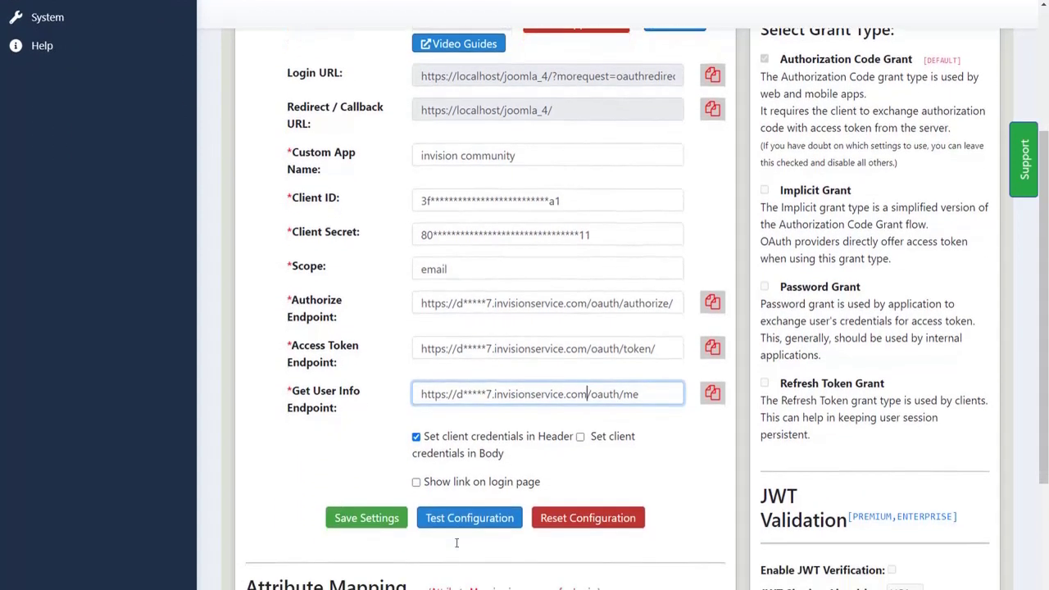
# - Save the OAuth settings and run Test Configuration, which returns TEST SUCCESSFUL with the received attributes
pyautogui.click(380, 520)
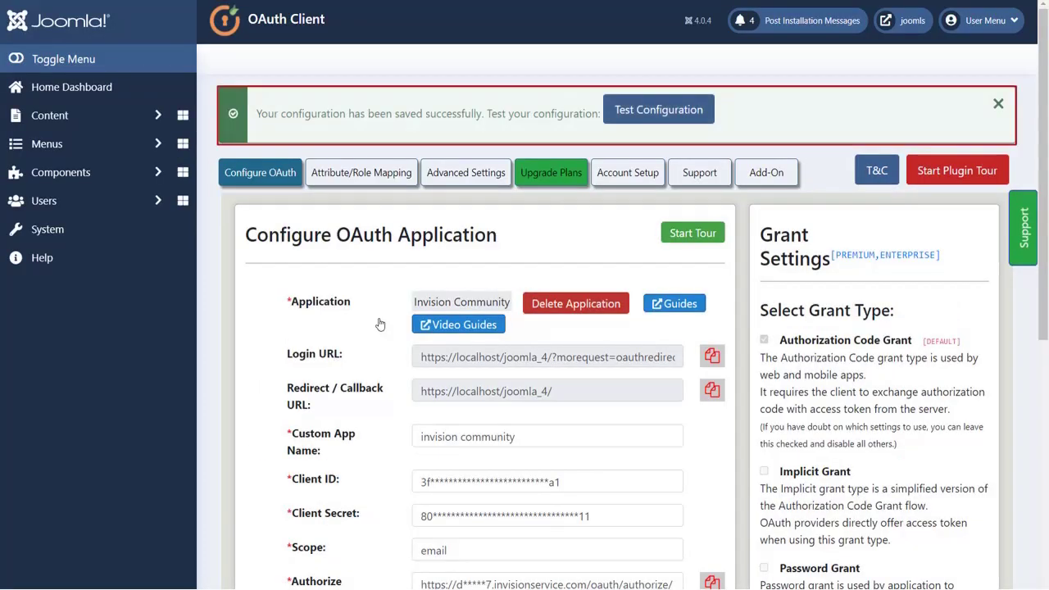
pyautogui.scroll(-6, 380, 324)
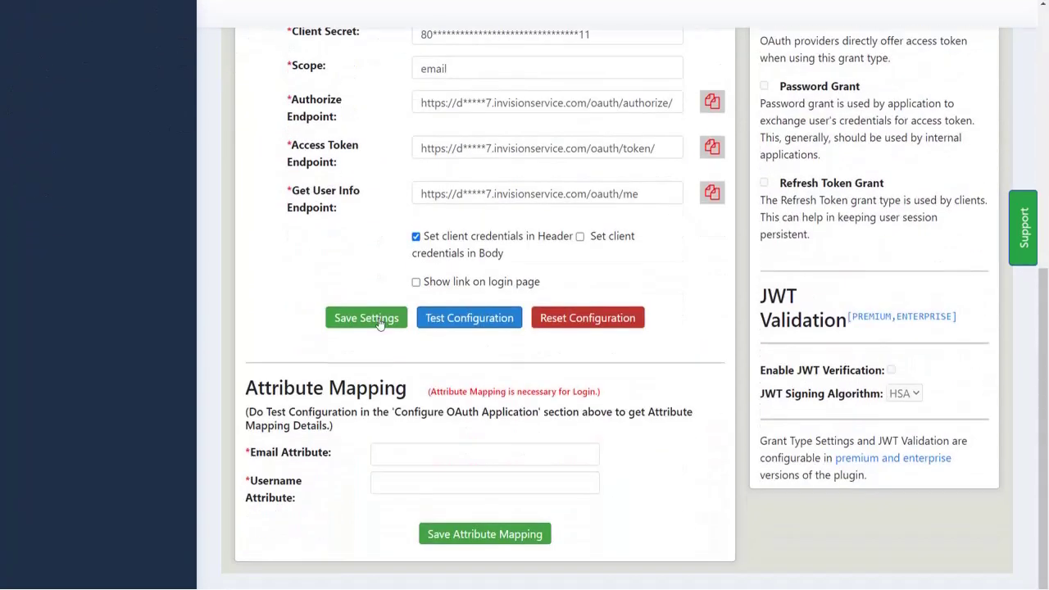
pyautogui.click(443, 320)
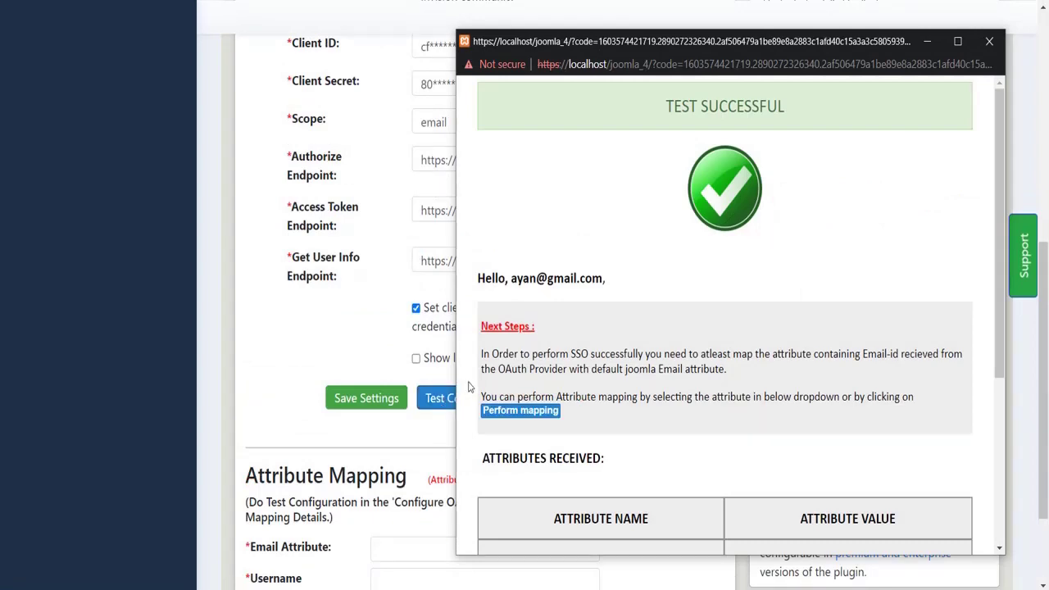
pyautogui.scroll(-2, 469, 387)
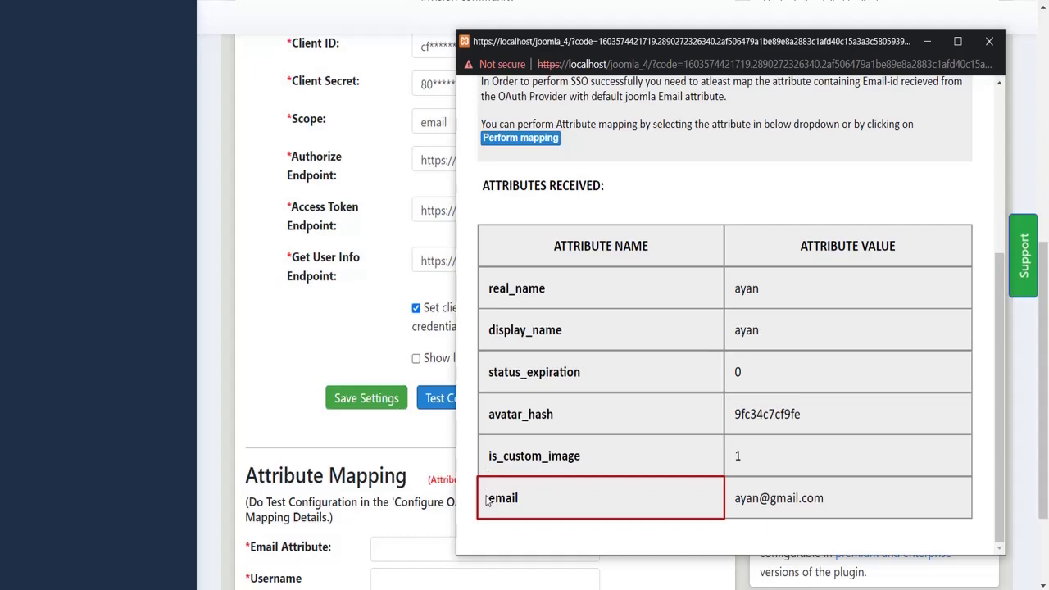
# - Map email as Email Attribute and display_name as Username Attribute, save, and copy the login URL
pyautogui.moveTo(486, 501); pyautogui.dragTo(525, 499)
pyautogui.hotkey('ctrl', 'c')
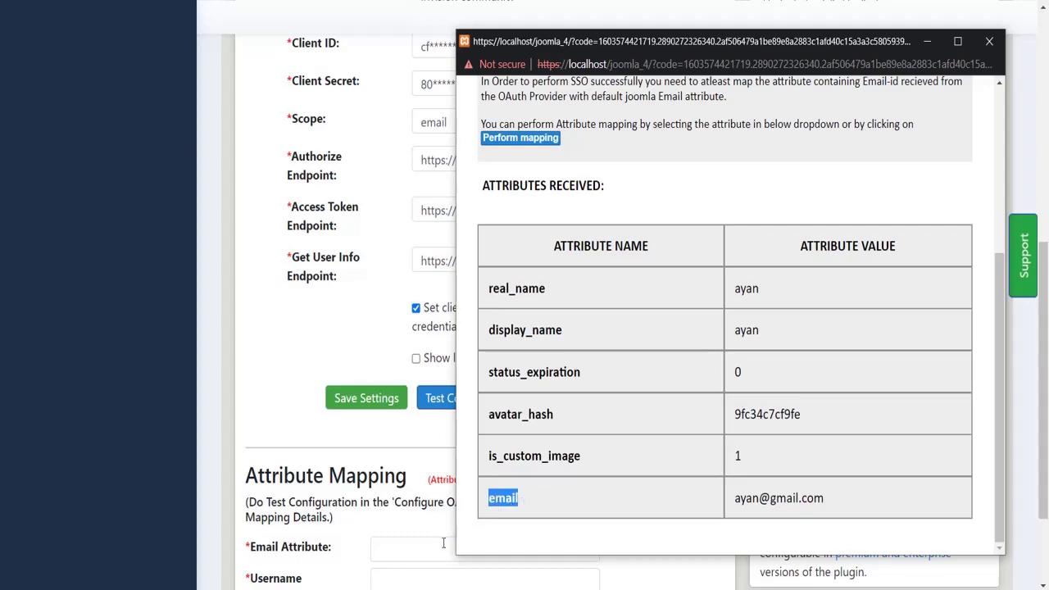
pyautogui.click(442, 543)
pyautogui.hotkey('ctrl', 'v')
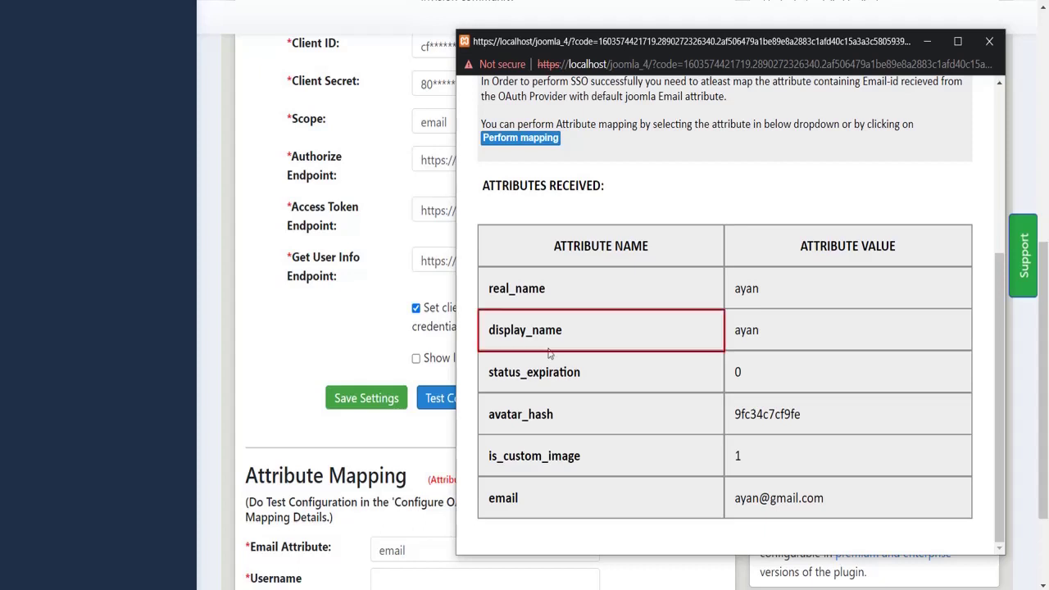
pyautogui.moveTo(564, 330); pyautogui.dragTo(489, 330)
pyautogui.hotkey('ctrl', 'c')
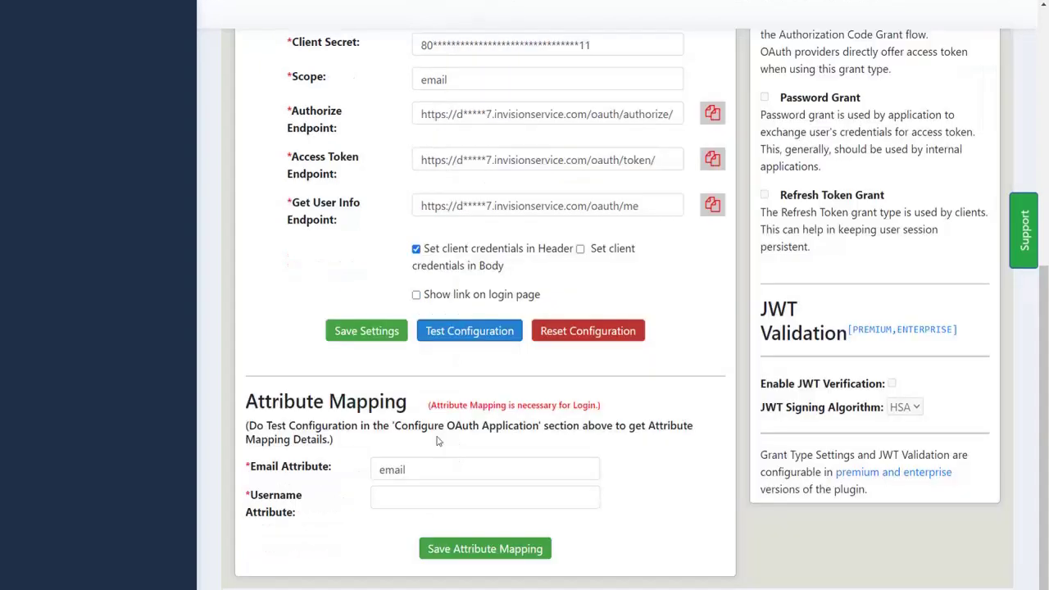
pyautogui.click(433, 497)
pyautogui.hotkey('ctrl', 'v')
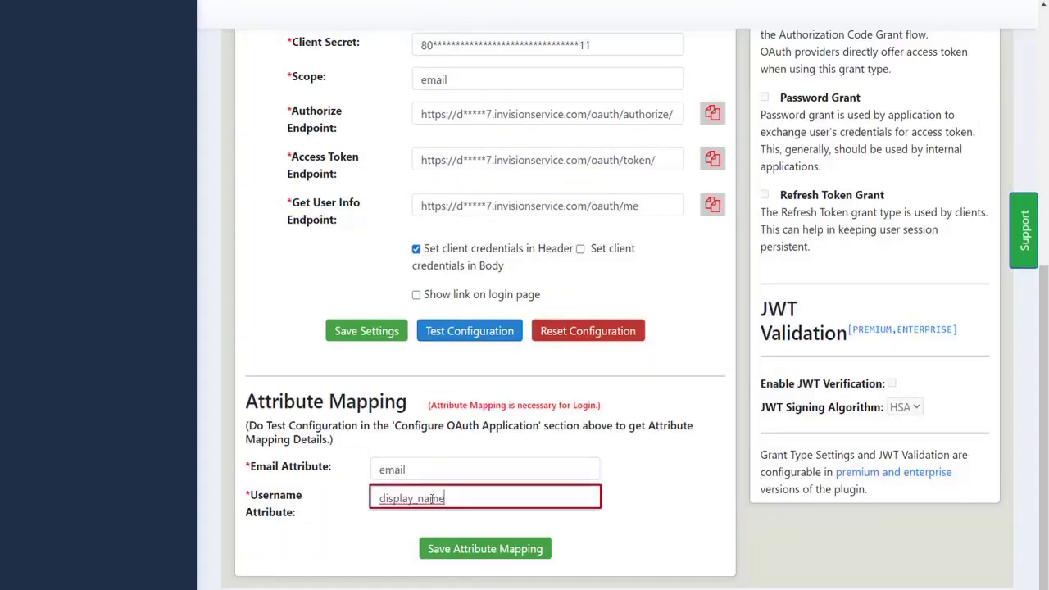
pyautogui.click(449, 552)
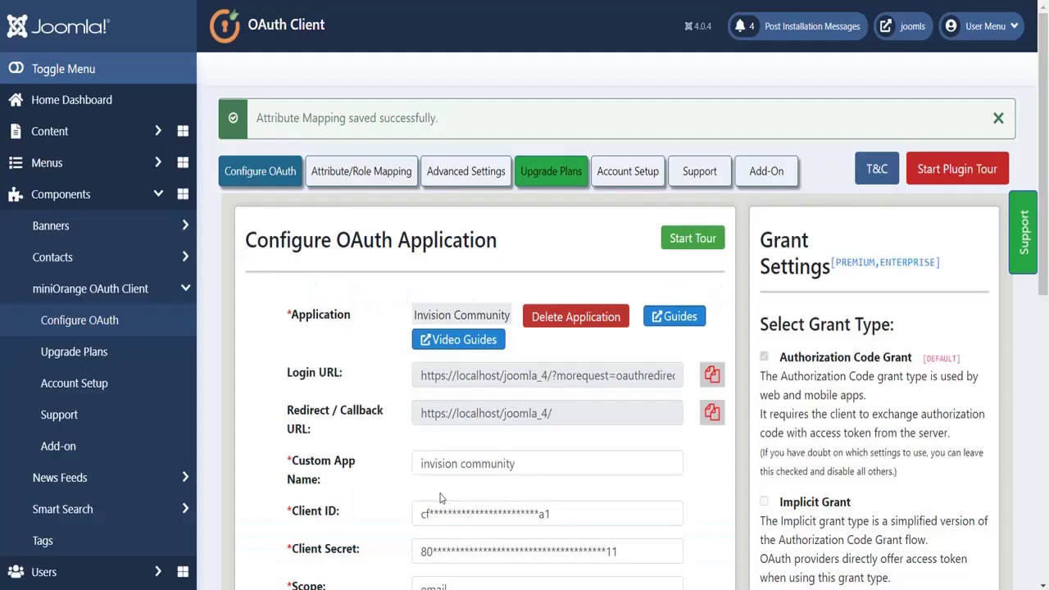
pyautogui.click(711, 374)
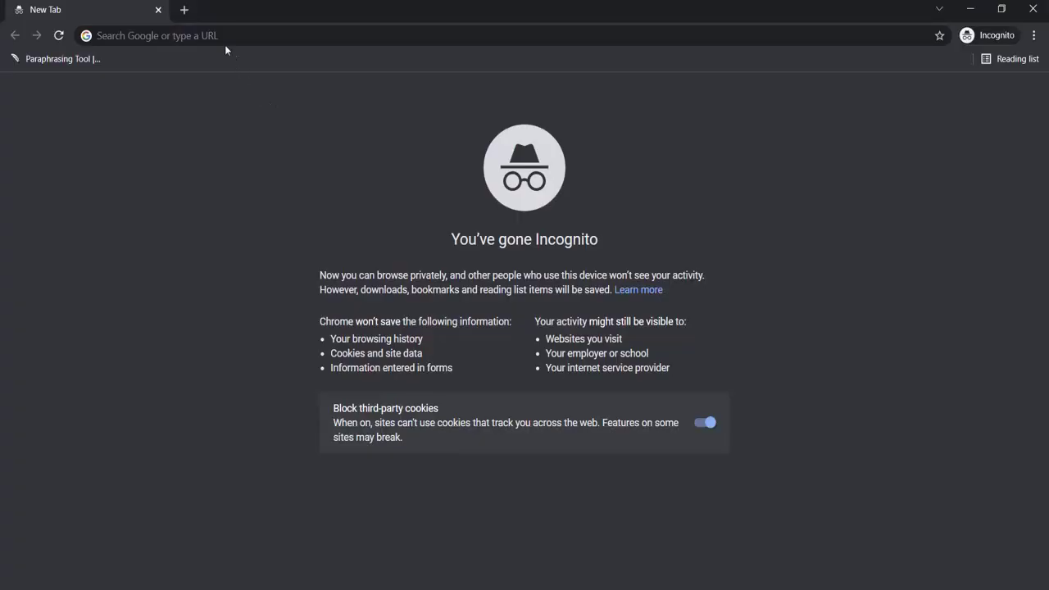
# - Load the copied SSO login URL in a private browser tab to reach Invision Community's sign-in page
pyautogui.click(219, 37)
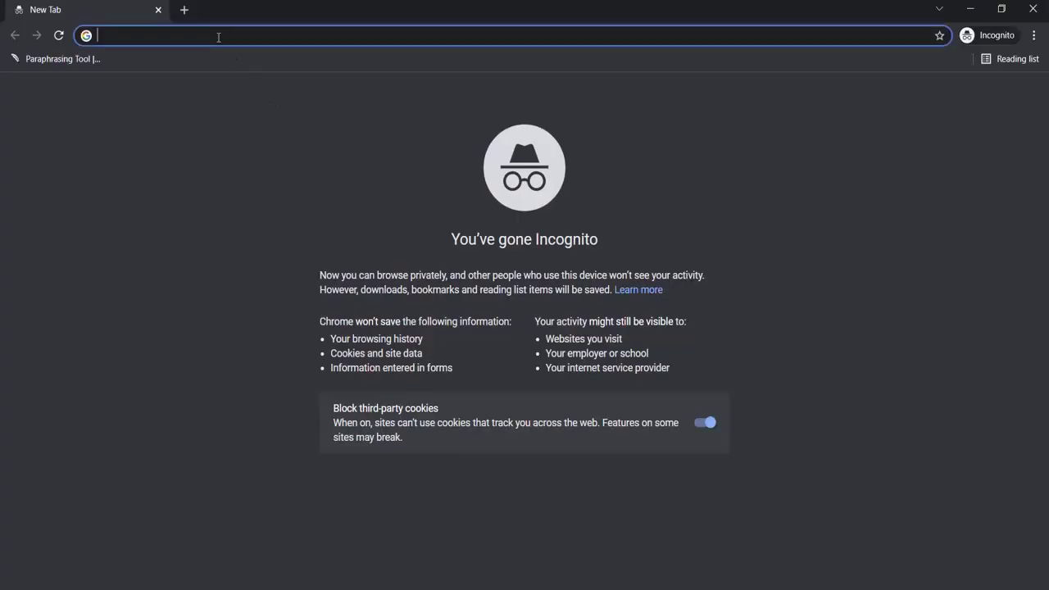
pyautogui.hotkey('ctrl', 'v')
pyautogui.press('Return')
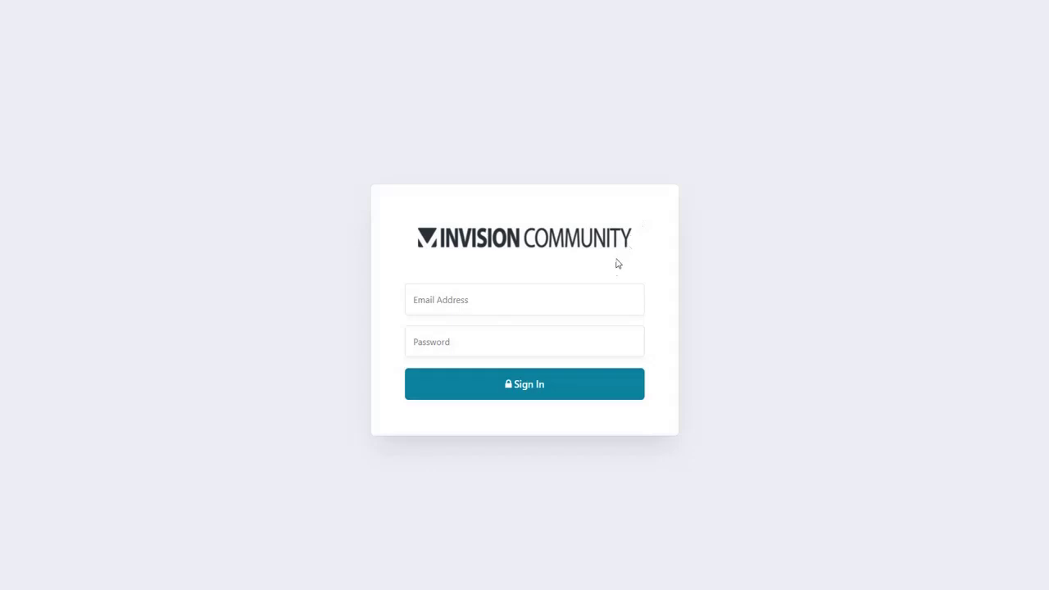
# - Sign in to Invision Community with the user's e-mail address and account password
pyautogui.click(595, 299)
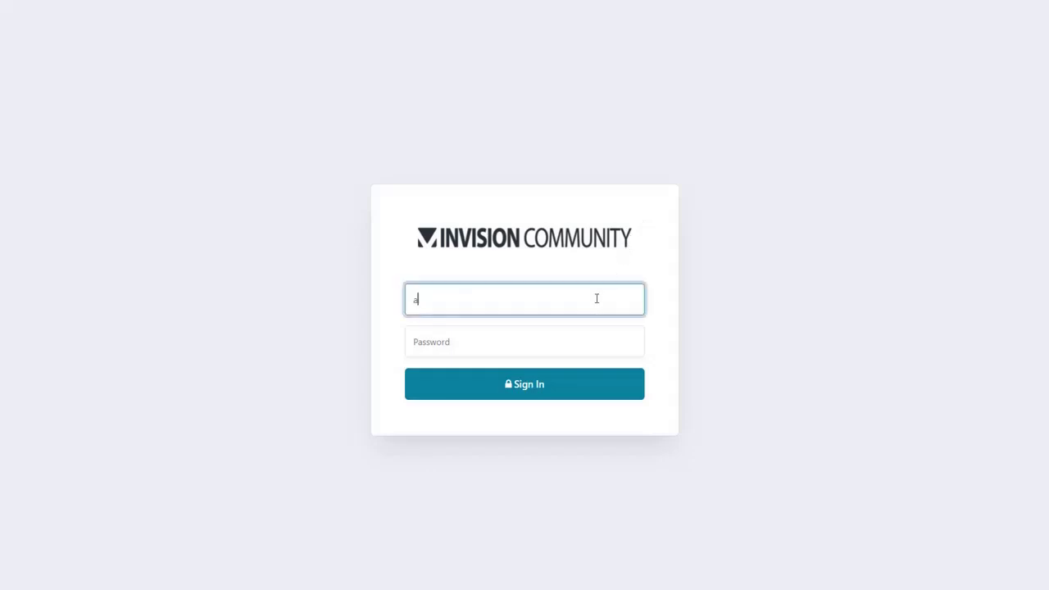
pyautogui.click(580, 340)
pyautogui.write('•••••••••')
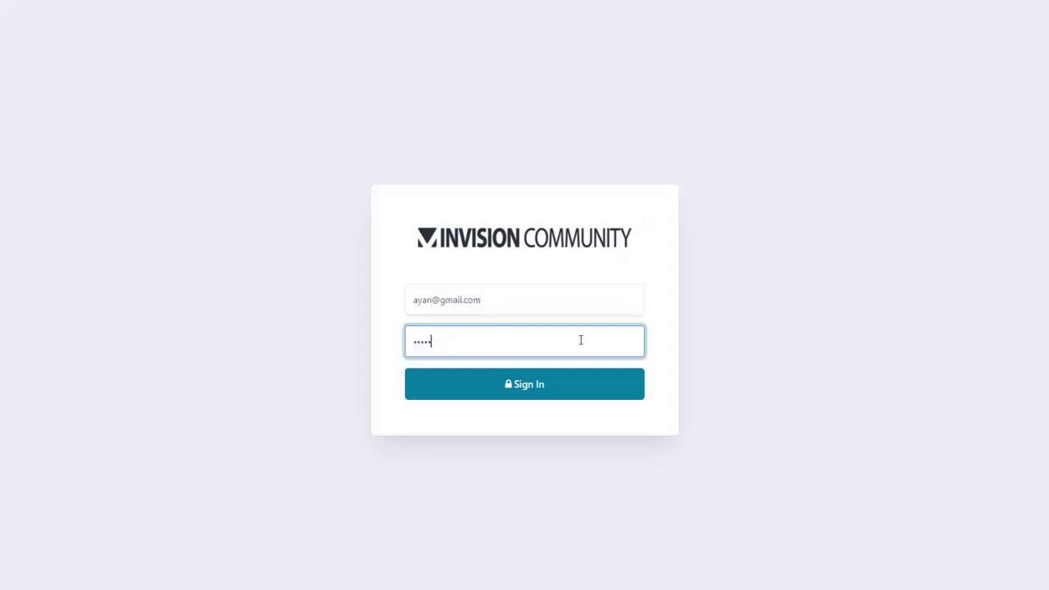
pyautogui.click(551, 386)
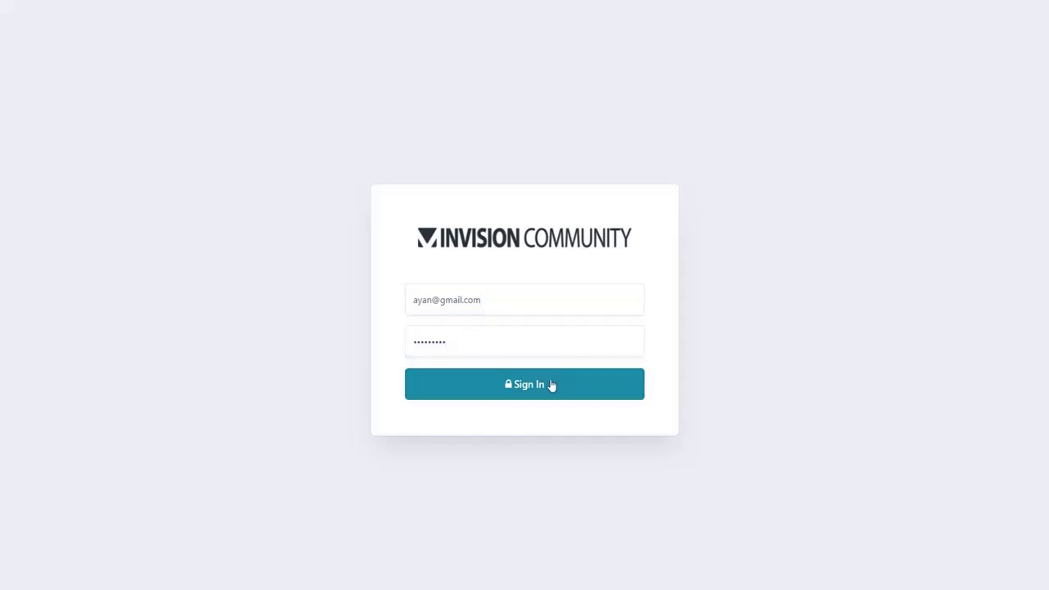